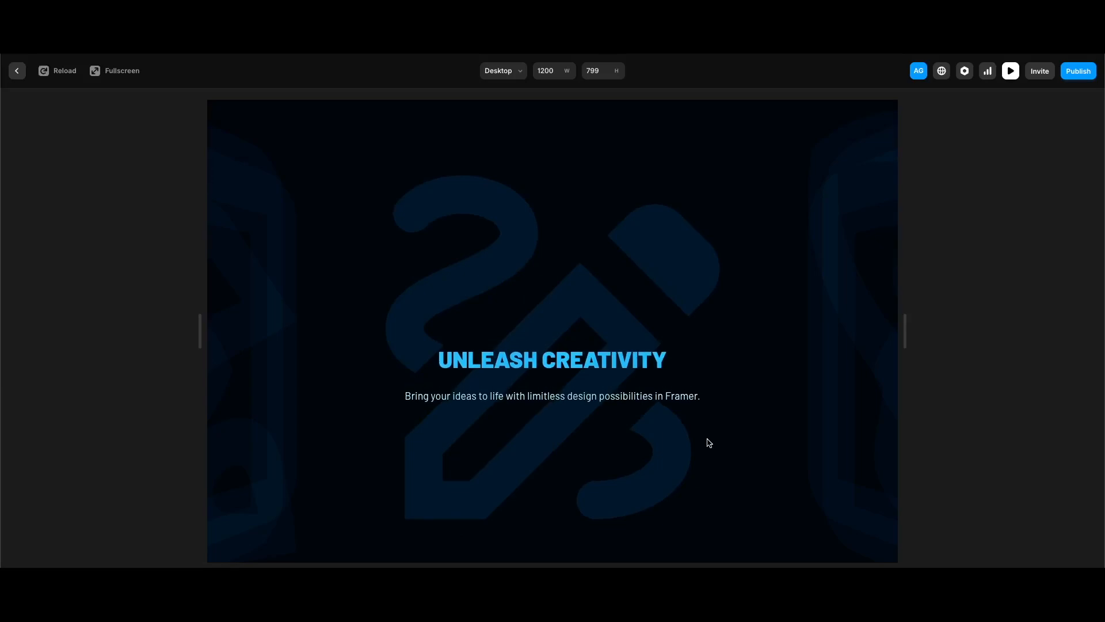
- Review the page preview from the Unleash Creativity section down to the footer and return to the top through the footer's up-arrow link
{"action": "scroll", "coordinate": [709, 443], "scroll_direction": "down", "scroll_amount": 5}
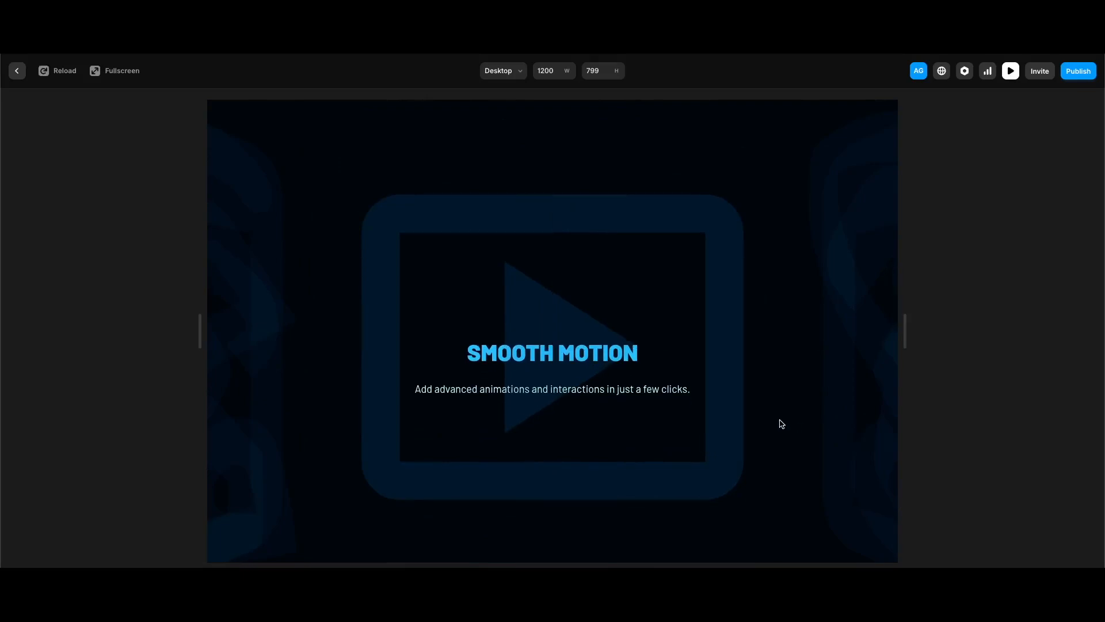
{"action": "scroll", "coordinate": [782, 424], "scroll_direction": "down", "scroll_amount": 5}
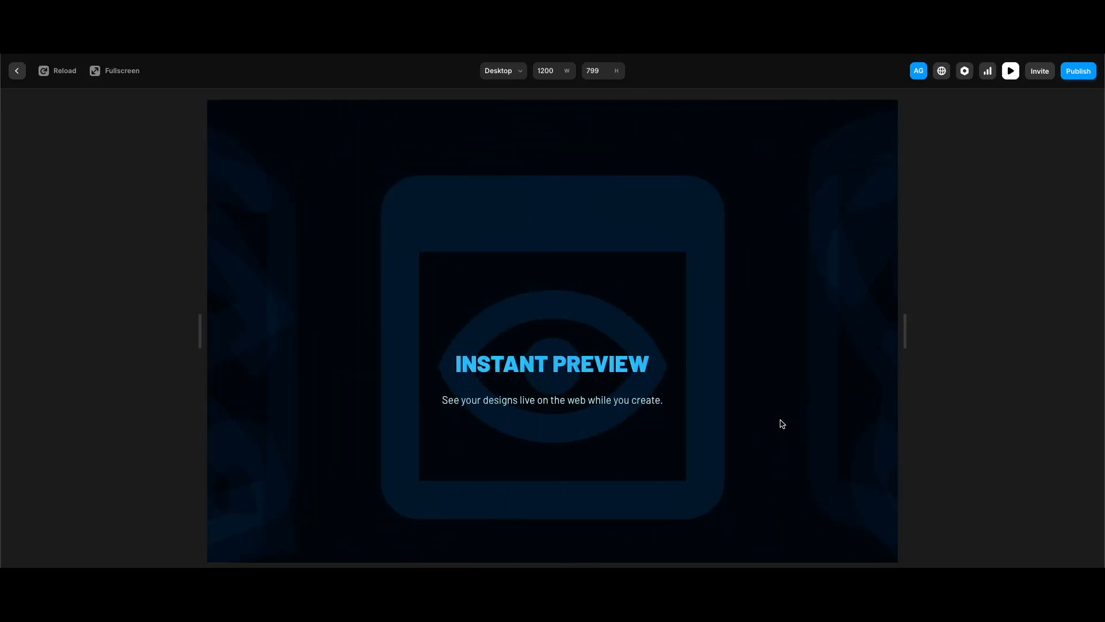
{"action": "scroll", "coordinate": [782, 423], "scroll_direction": "down", "scroll_amount": 5}
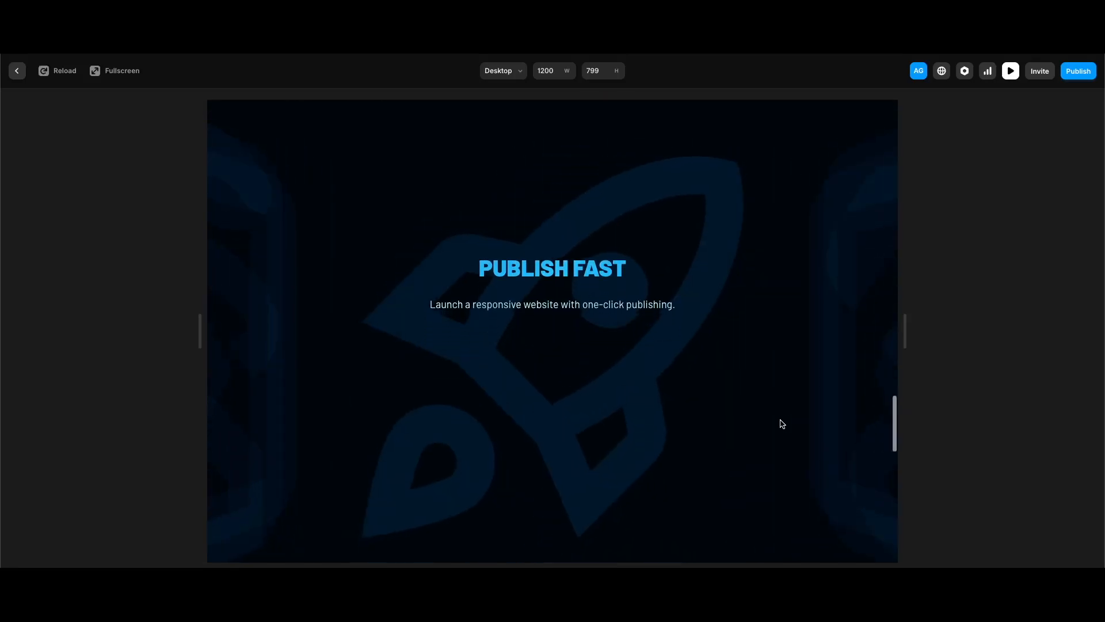
{"action": "scroll", "coordinate": [782, 423], "scroll_direction": "down", "scroll_amount": 5}
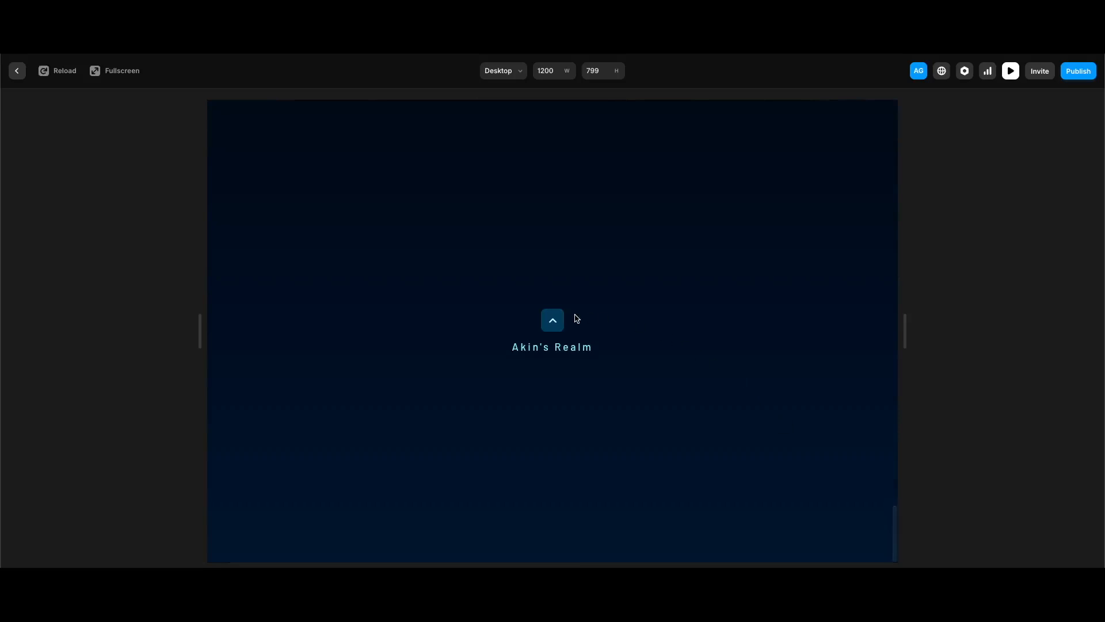
{"action": "left_click", "coordinate": [556, 320]}
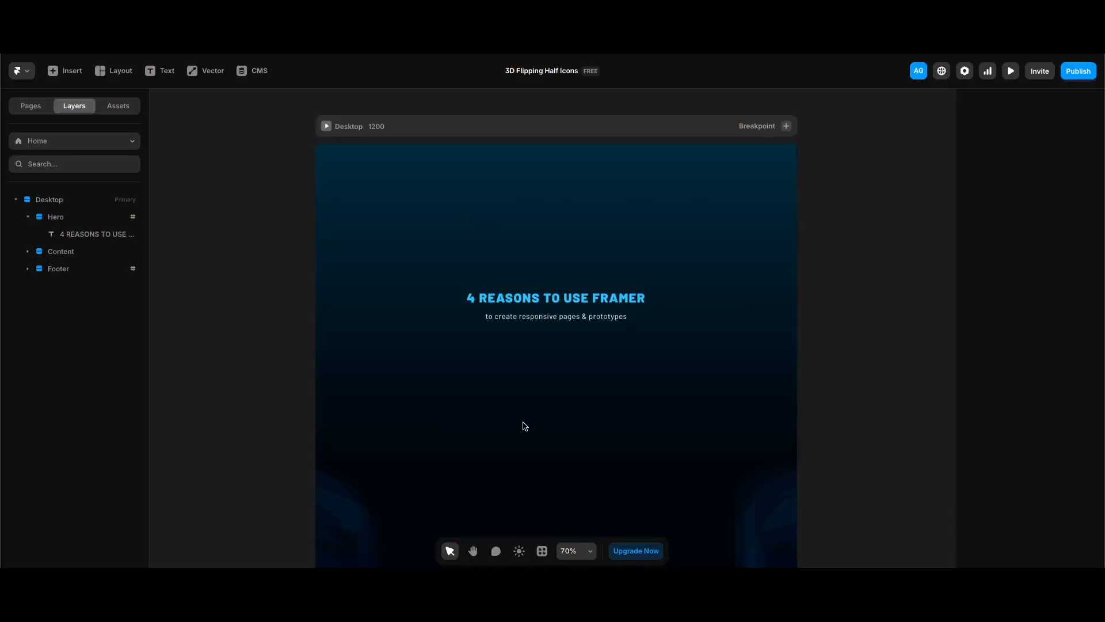
- Open the Icons Wrapper component from the page's content section and look over its first variants
{"action": "scroll", "coordinate": [524, 427], "scroll_direction": "down", "scroll_amount": 5}
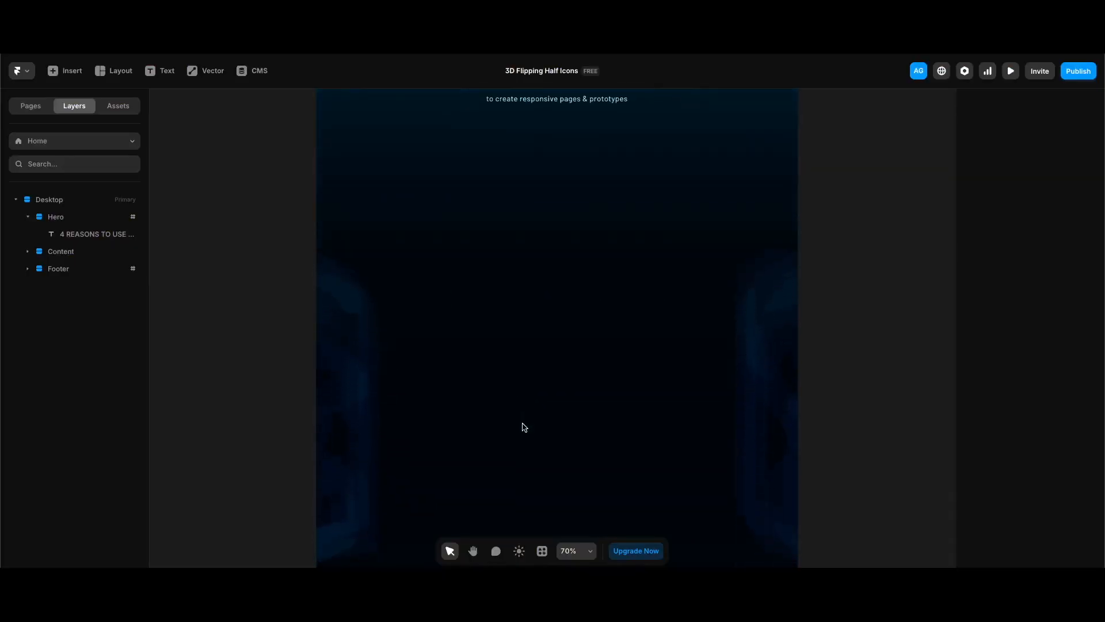
{"action": "double_click", "coordinate": [553, 363]}
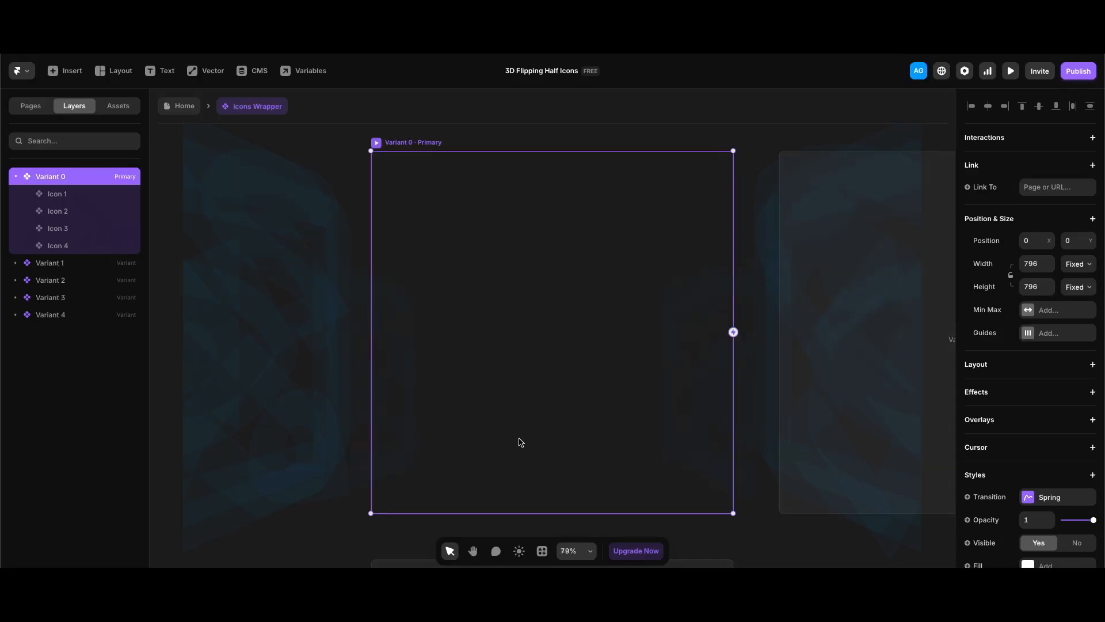
{"action": "scroll", "coordinate": [520, 442], "scroll_direction": "down", "scroll_amount": 5}
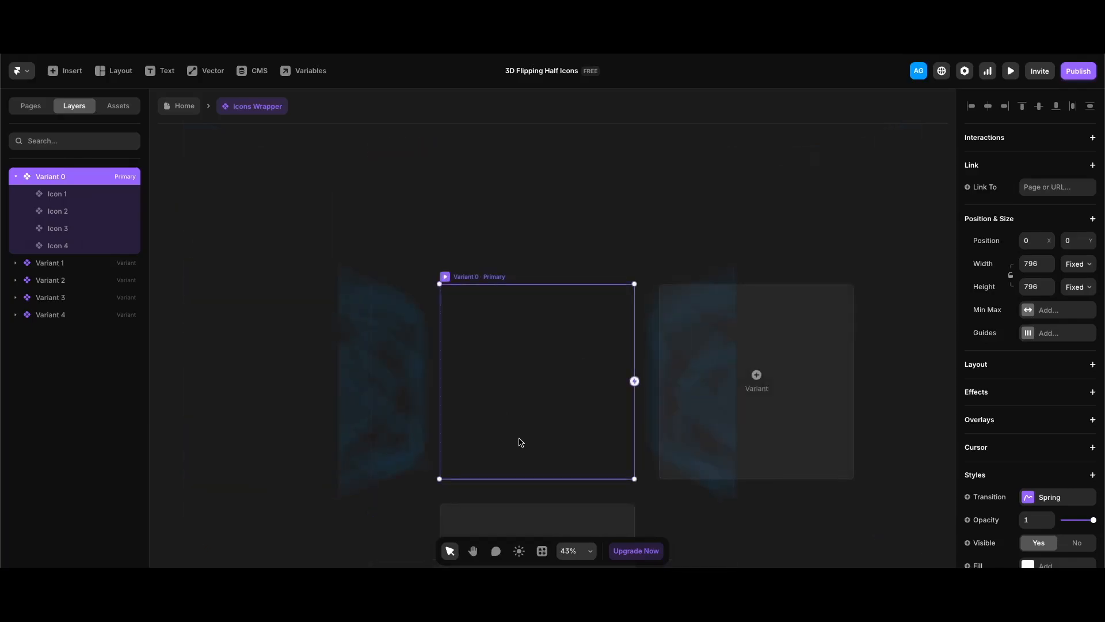
{"action": "scroll", "coordinate": [521, 442], "scroll_direction": "right", "scroll_amount": 10}
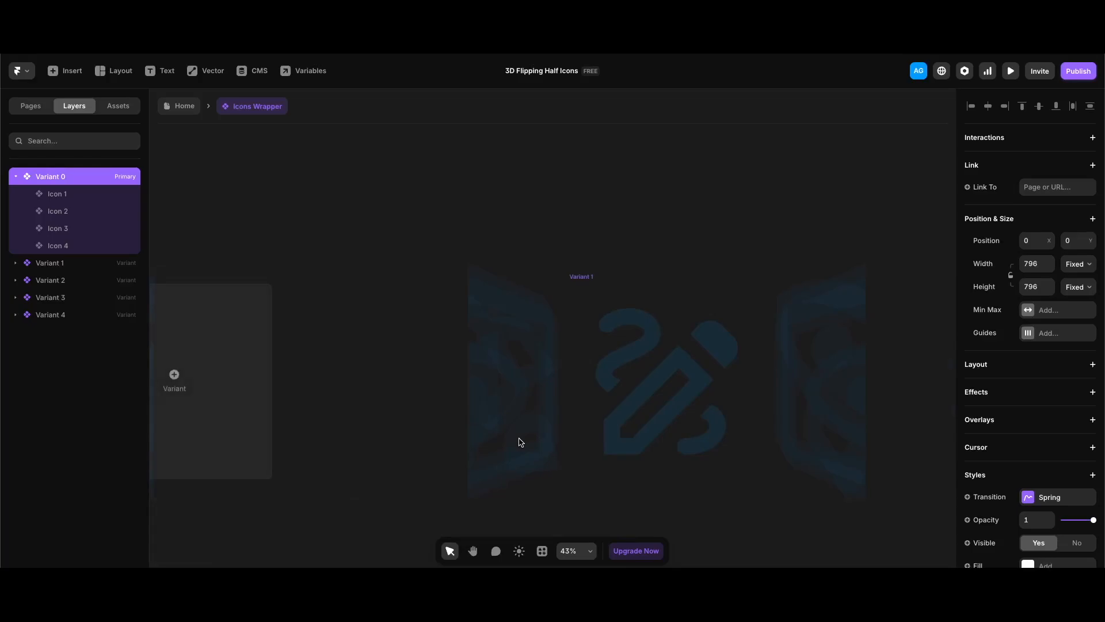
{"action": "scroll", "coordinate": [520, 442], "scroll_direction": "down", "scroll_amount": 3}
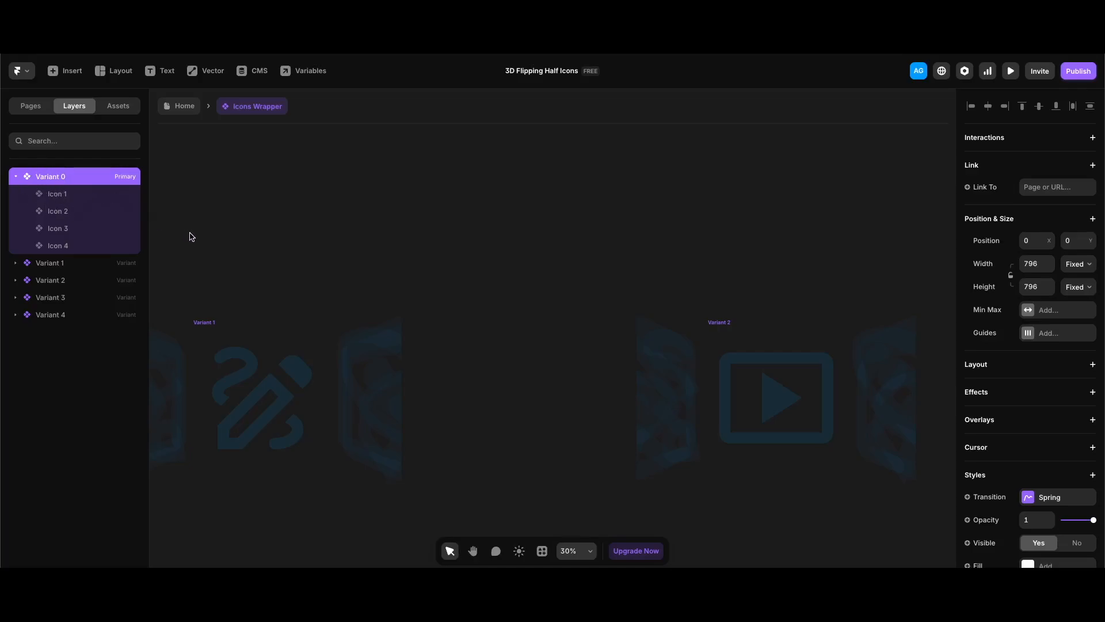
- Examine the component variant and icon settings of Icon 1 and Icon 3 inside Variant 1
{"action": "left_click", "coordinate": [46, 264]}
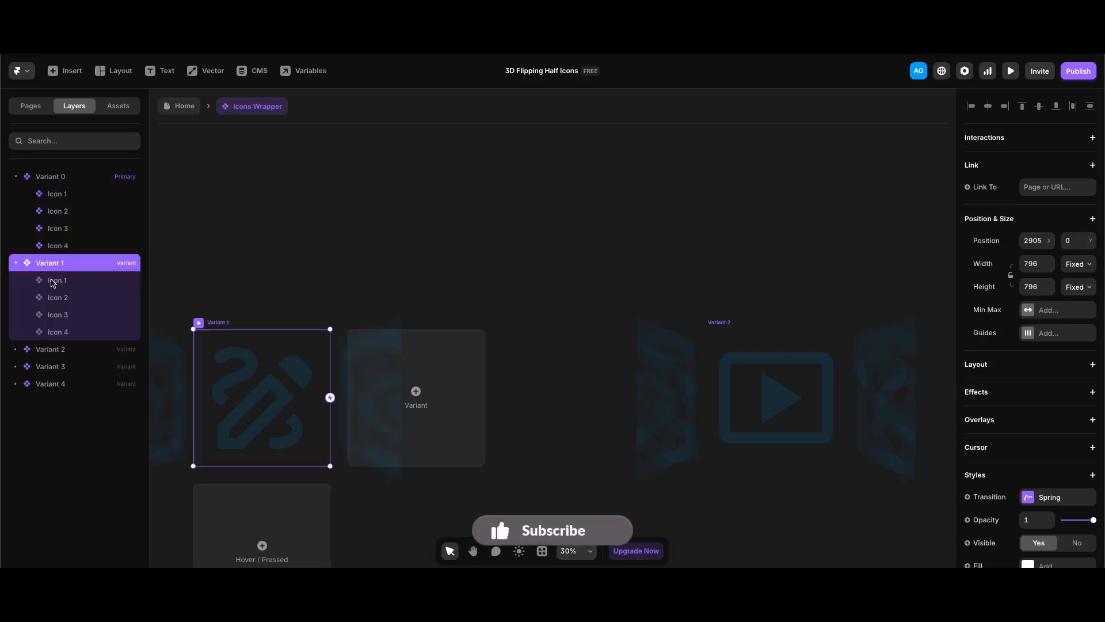
{"action": "left_click", "coordinate": [53, 281]}
{"action": "scroll", "coordinate": [1045, 477], "scroll_direction": "down", "scroll_amount": 3}
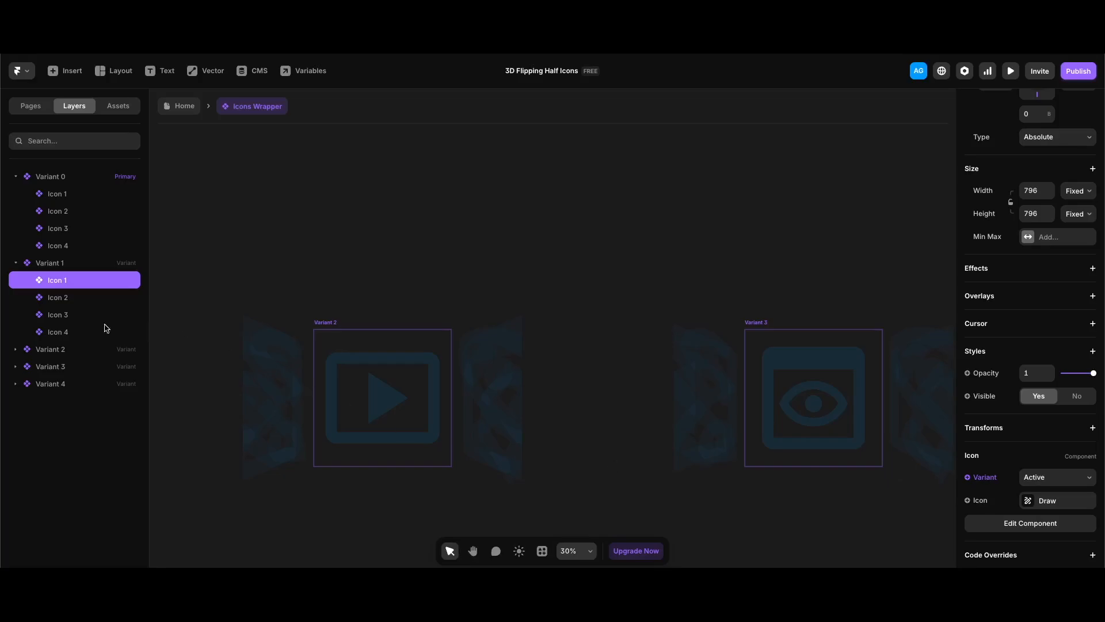
{"action": "left_click", "coordinate": [58, 314]}
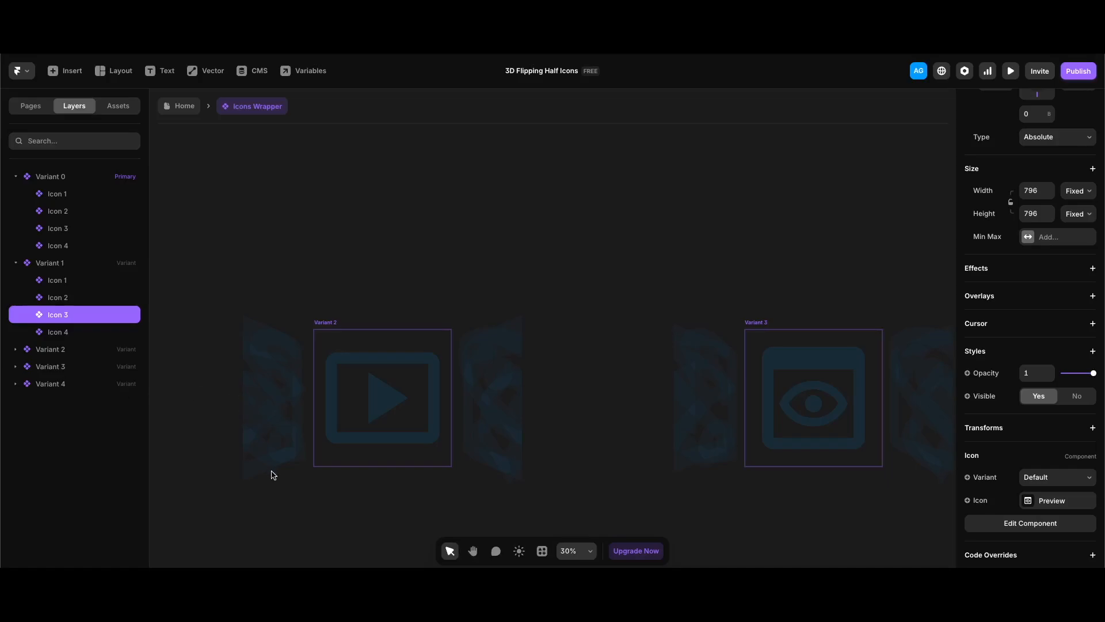
- Open the nested Icon component and examine the 3D transform settings of the Default variant's Right and Left halves
{"action": "left_click", "coordinate": [382, 432]}
{"action": "double_click", "coordinate": [383, 433]}
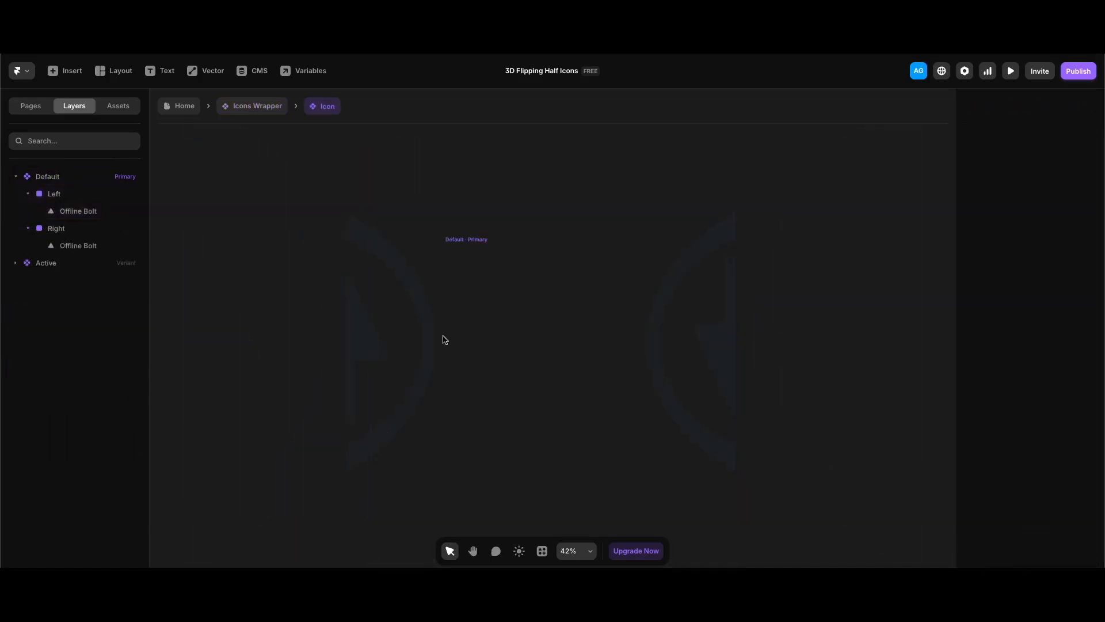
{"action": "left_click", "coordinate": [50, 196]}
{"action": "left_click", "coordinate": [56, 231]}
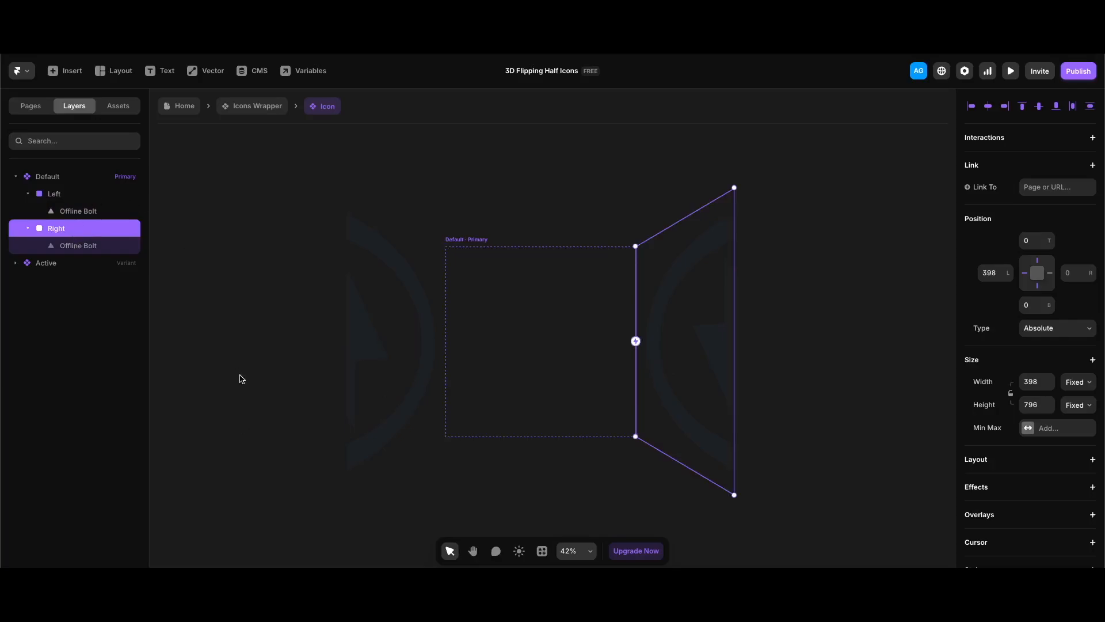
{"action": "scroll", "coordinate": [1052, 465], "scroll_direction": "down", "scroll_amount": 5}
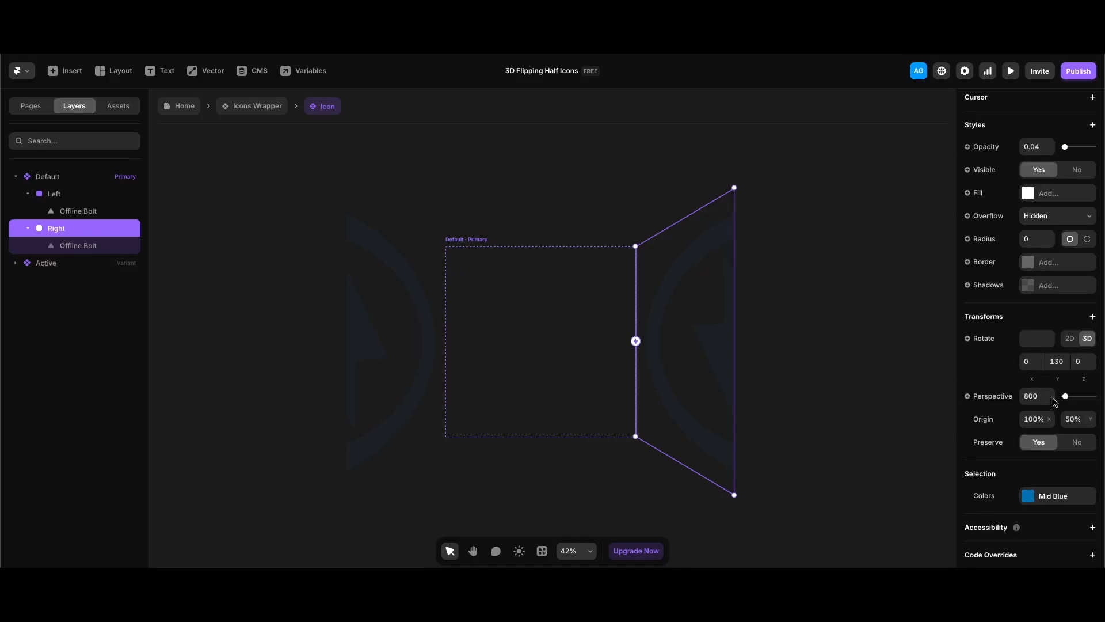
{"action": "left_click", "coordinate": [81, 197]}
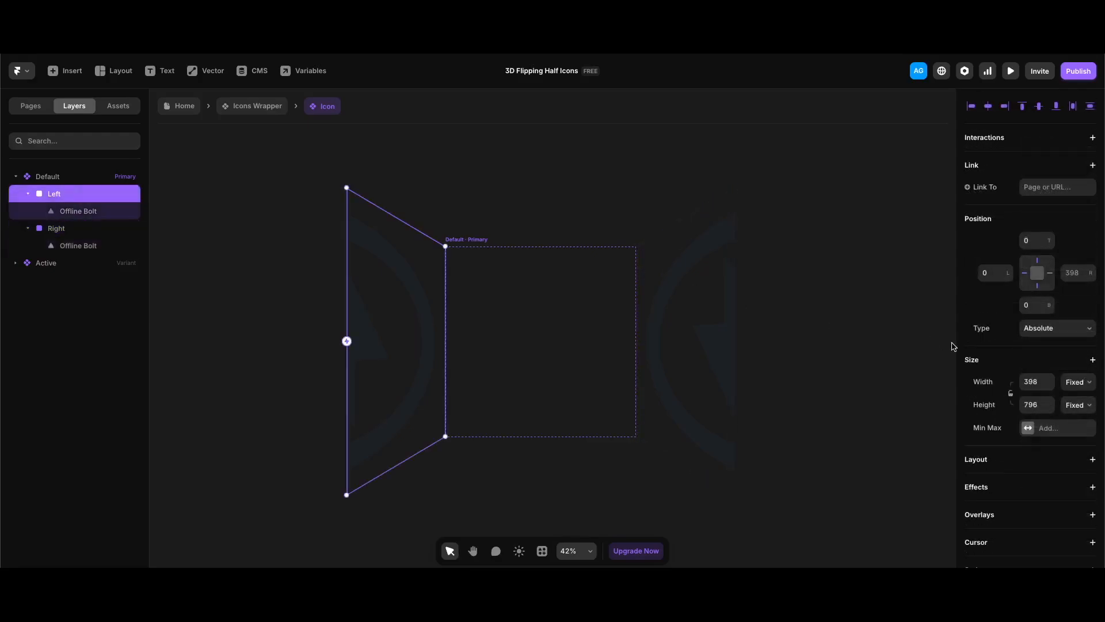
{"action": "scroll", "coordinate": [1034, 446], "scroll_direction": "down", "scroll_amount": 8}
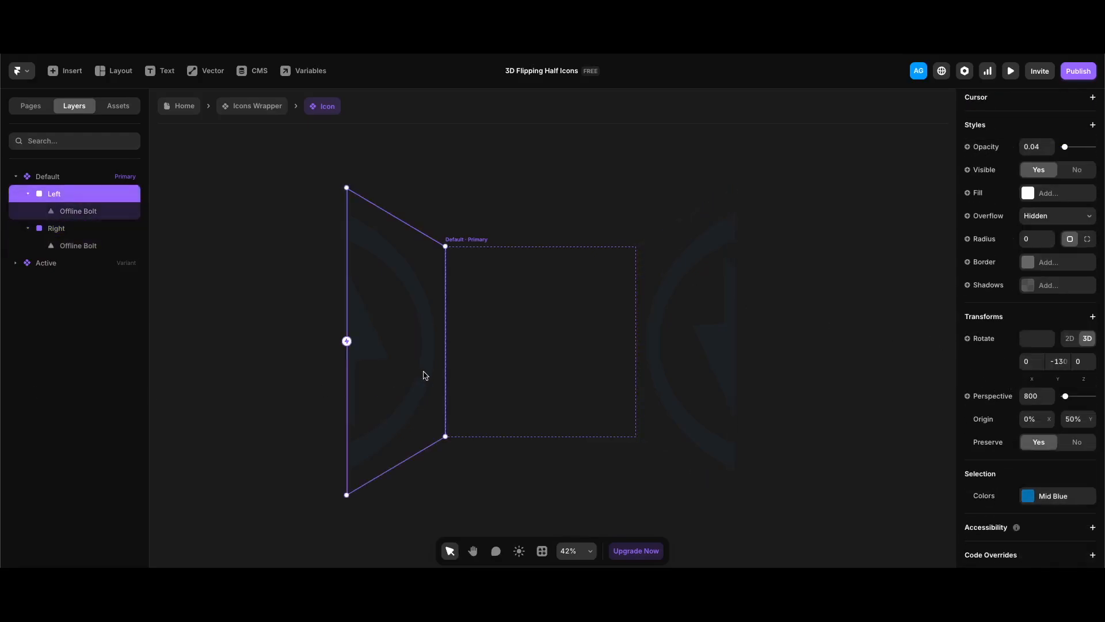
- Examine the Left and Right halves of the Active variant, including the icon variable assigned to each Offline Bolt layer
{"action": "scroll", "coordinate": [310, 359], "scroll_direction": "down", "scroll_amount": 3}
{"action": "left_click", "coordinate": [51, 264]}
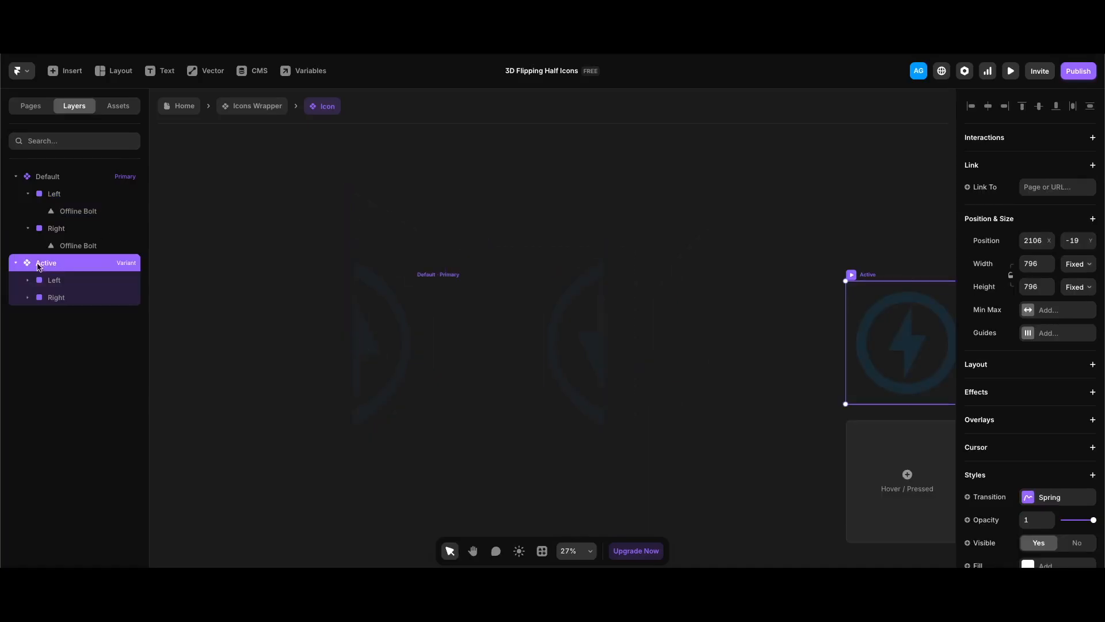
{"action": "left_click", "coordinate": [51, 280]}
{"action": "left_click", "coordinate": [51, 299]}
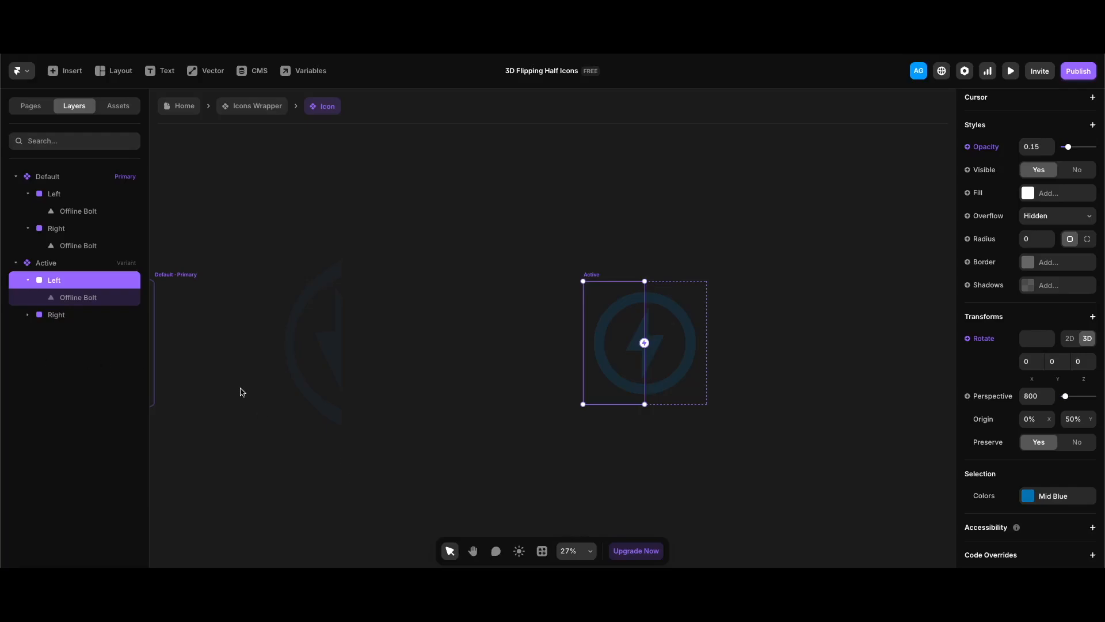
{"action": "left_click", "coordinate": [103, 300]}
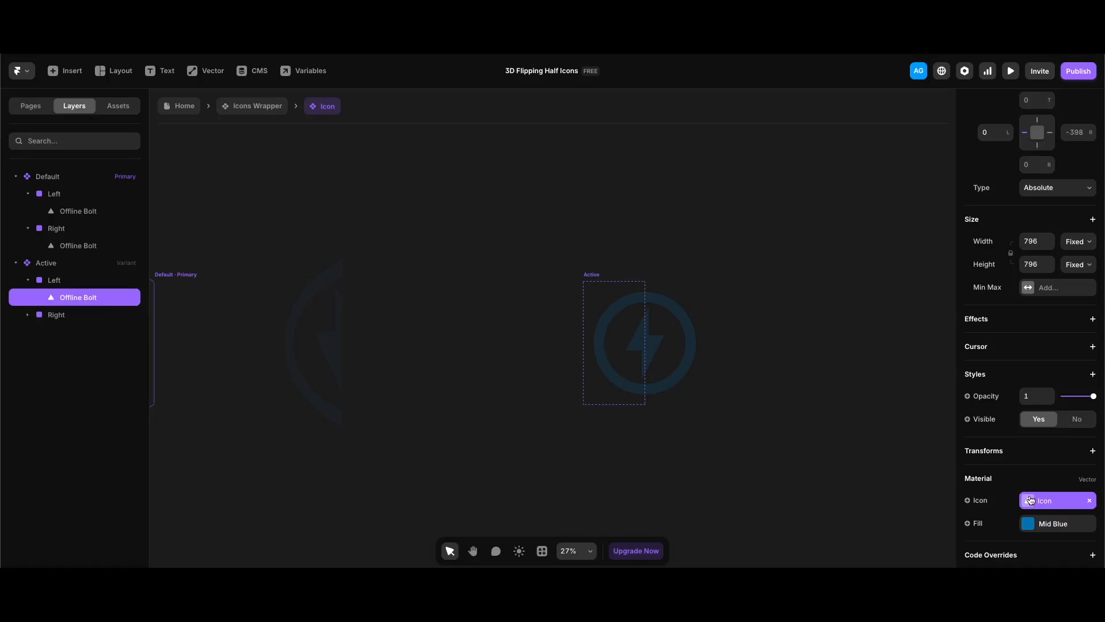
{"action": "left_click", "coordinate": [68, 318]}
{"action": "left_click", "coordinate": [66, 335]}
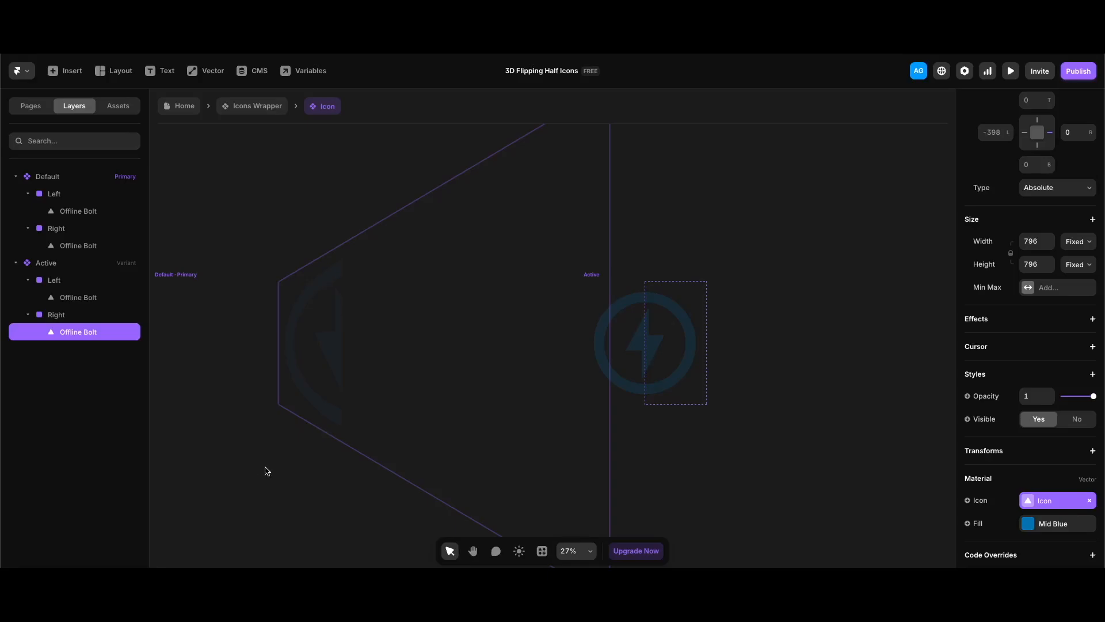
- Leave the Icon component for the Icons Wrapper and look over its variants through Variant 4
{"action": "double_click", "coordinate": [311, 490]}
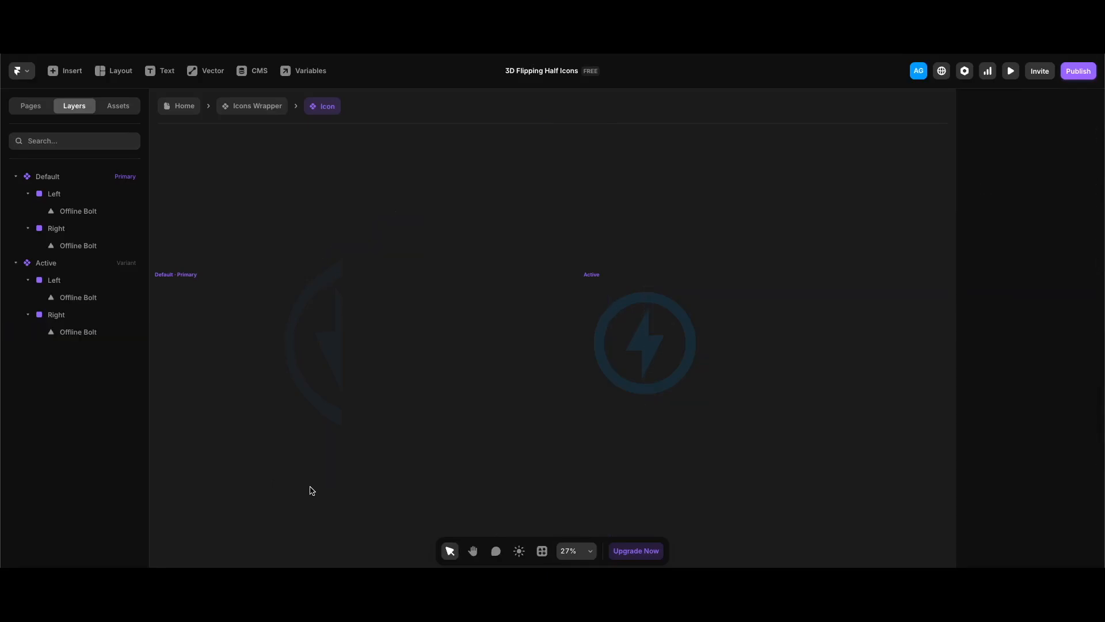
{"action": "scroll", "coordinate": [563, 338], "scroll_direction": "down", "scroll_amount": 5}
{"action": "scroll", "coordinate": [562, 338], "scroll_direction": "down", "scroll_amount": 1}
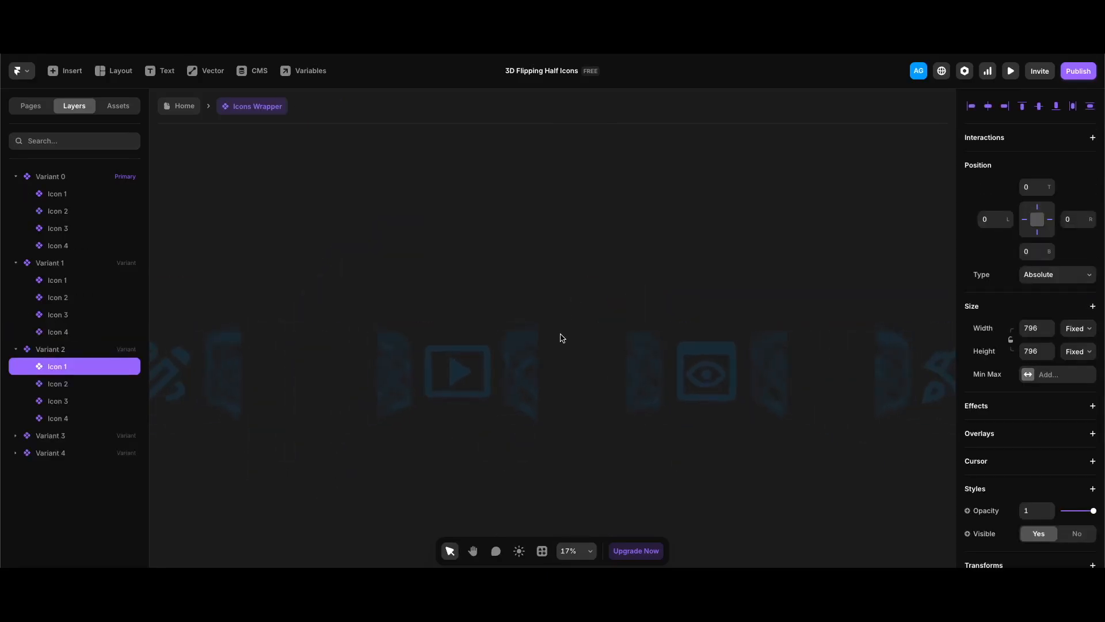
{"action": "scroll", "coordinate": [577, 365], "scroll_direction": "right", "scroll_amount": 5}
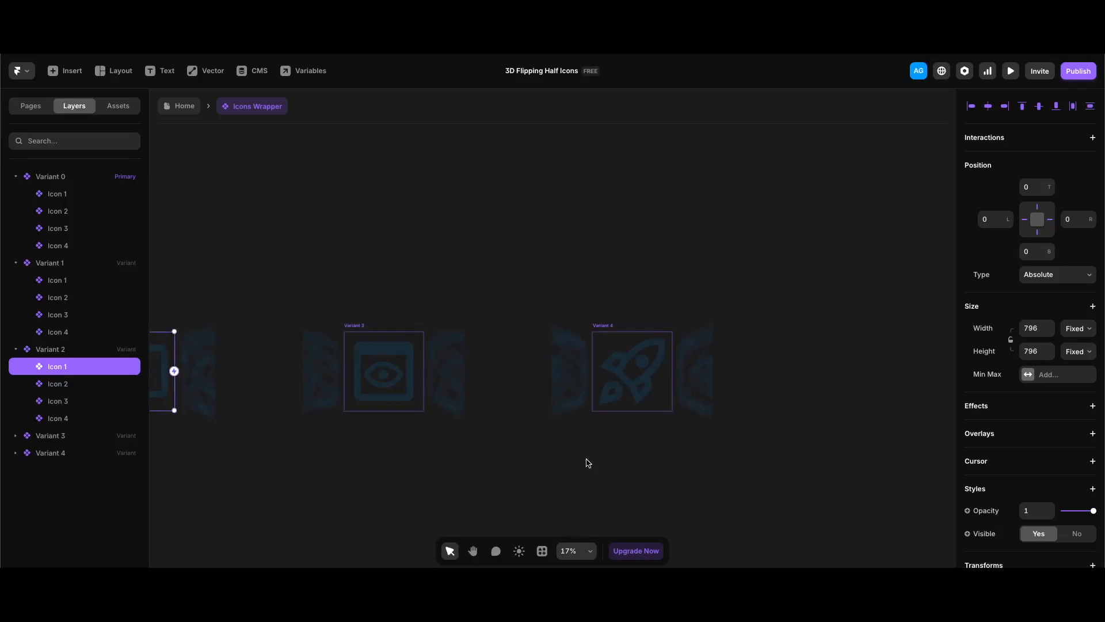
- Return to the Home page and examine the Icons Wrapper's Scroll Variant effect and the first Card's scroll section settings
{"action": "double_click", "coordinate": [354, 480]}
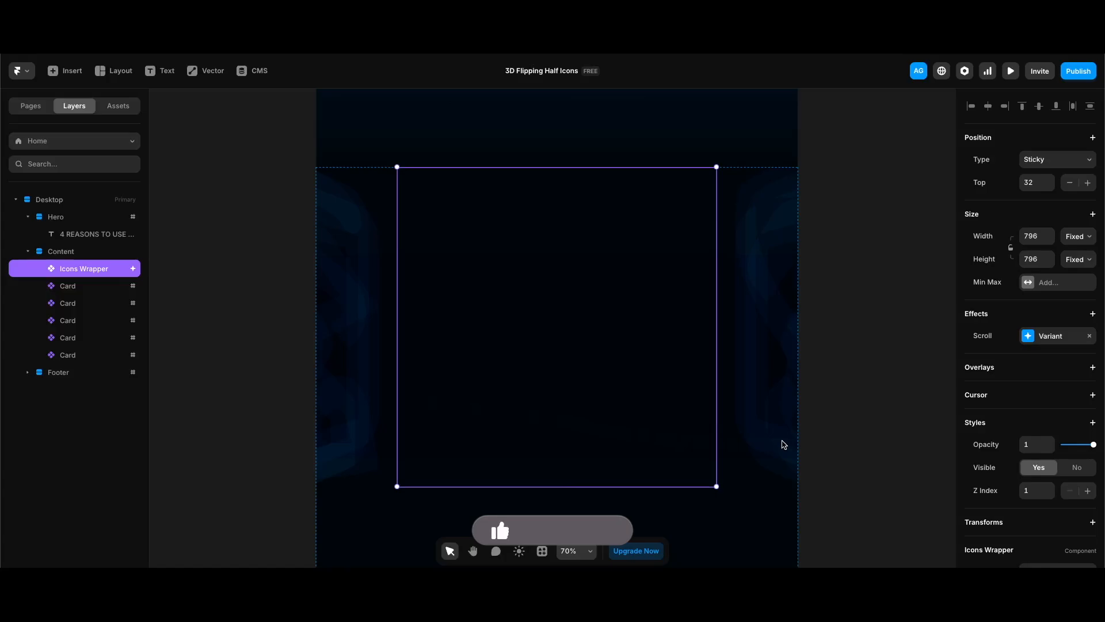
{"action": "left_click", "coordinate": [1045, 335]}
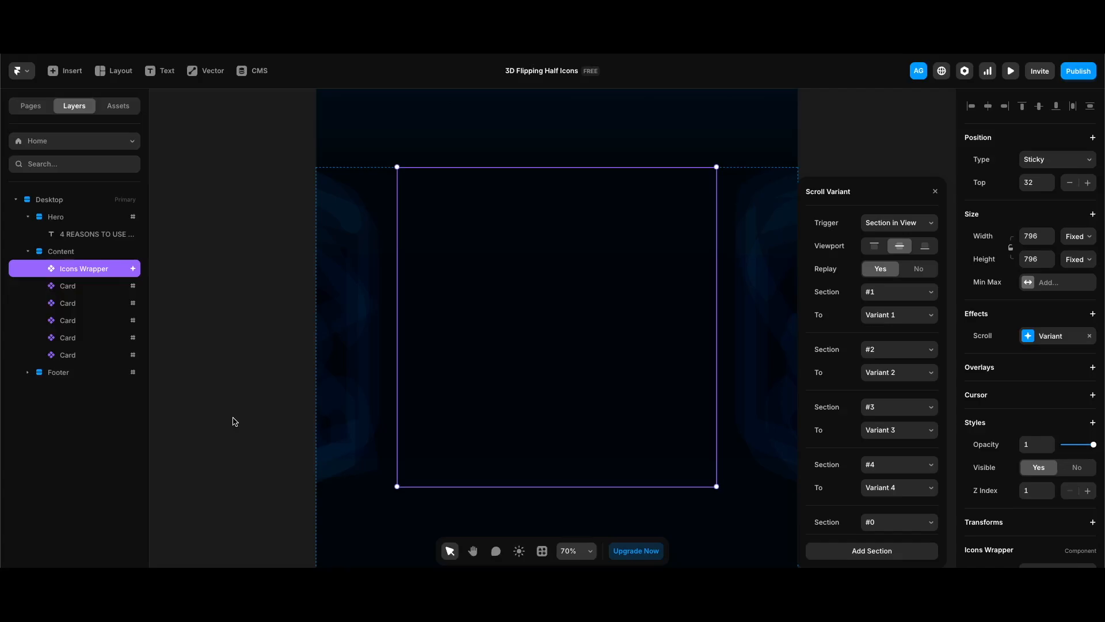
{"action": "left_click", "coordinate": [80, 287]}
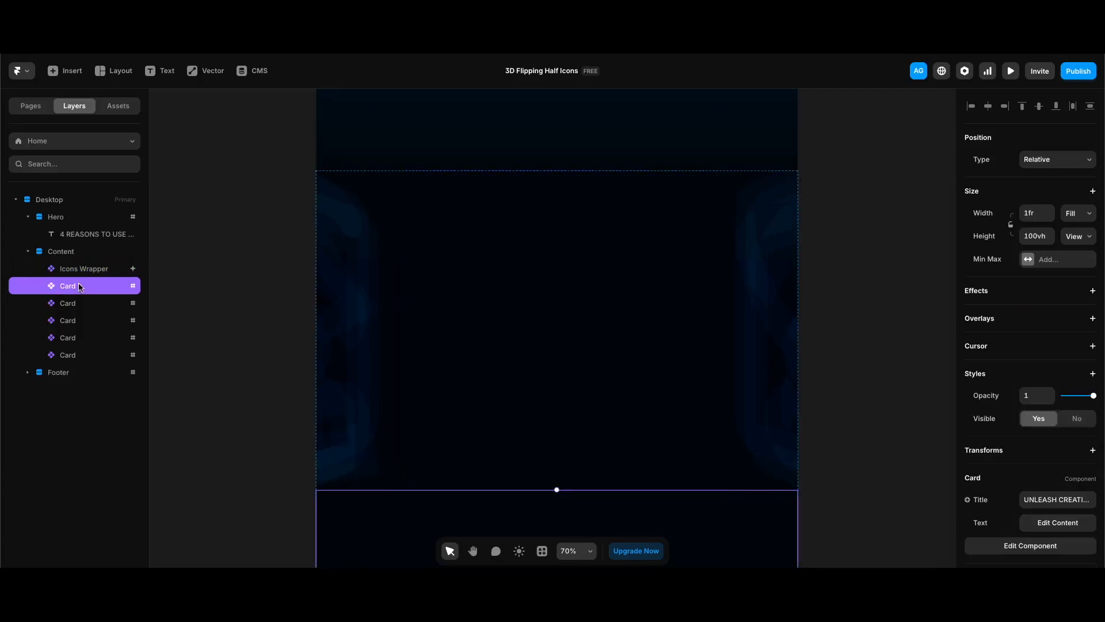
{"action": "scroll", "coordinate": [969, 432], "scroll_direction": "down", "scroll_amount": 2}
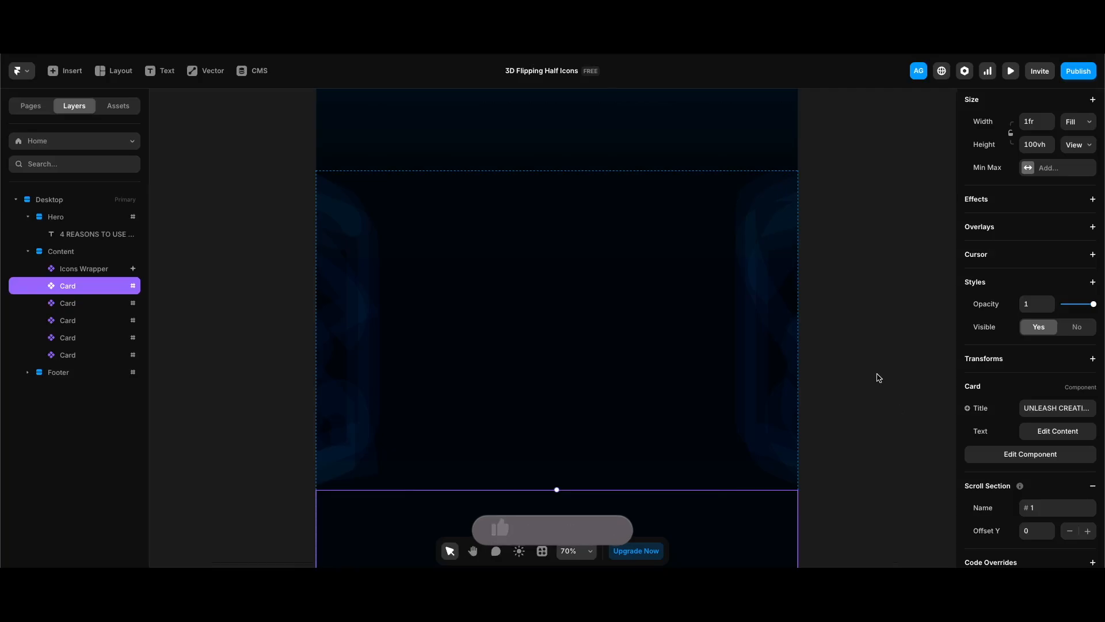
- Preview the page, check the icon flip through every card section down to the footer, and return to the top
{"action": "key", "text": "super+p"}
{"action": "scroll", "coordinate": [878, 377], "scroll_direction": "down", "scroll_amount": 10}
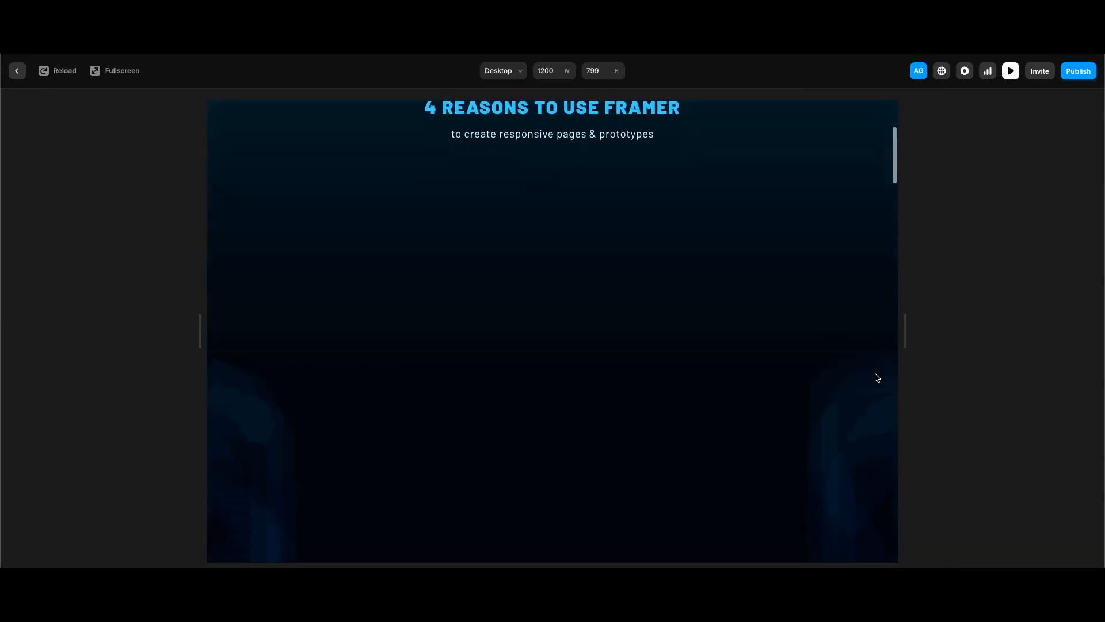
{"action": "scroll", "coordinate": [877, 377], "scroll_direction": "down", "scroll_amount": 5}
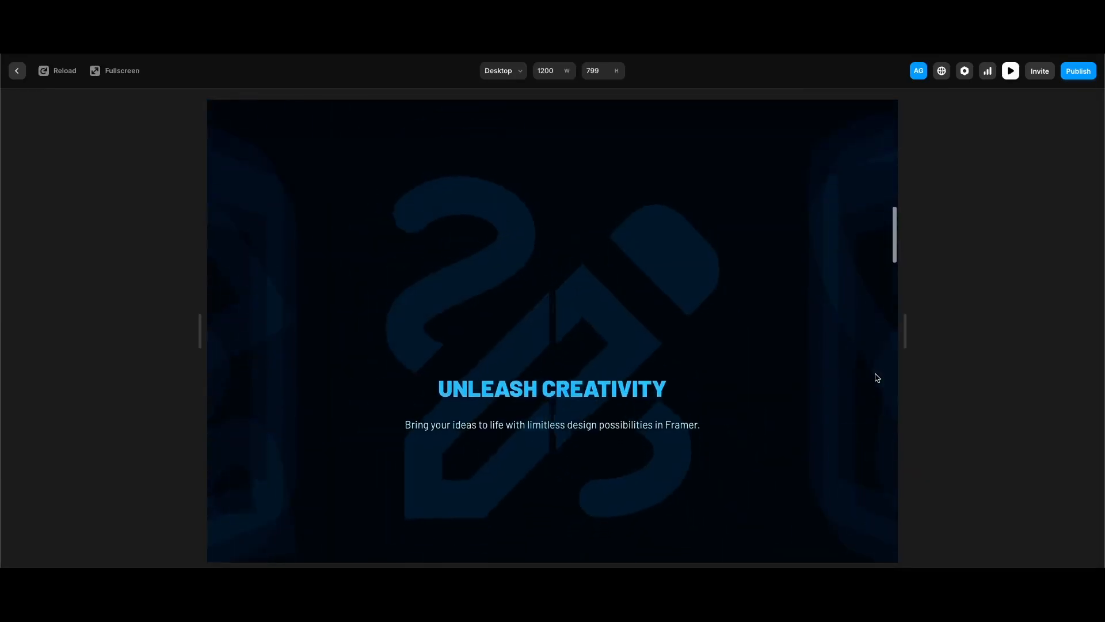
{"action": "scroll", "coordinate": [877, 378], "scroll_direction": "down", "scroll_amount": 5}
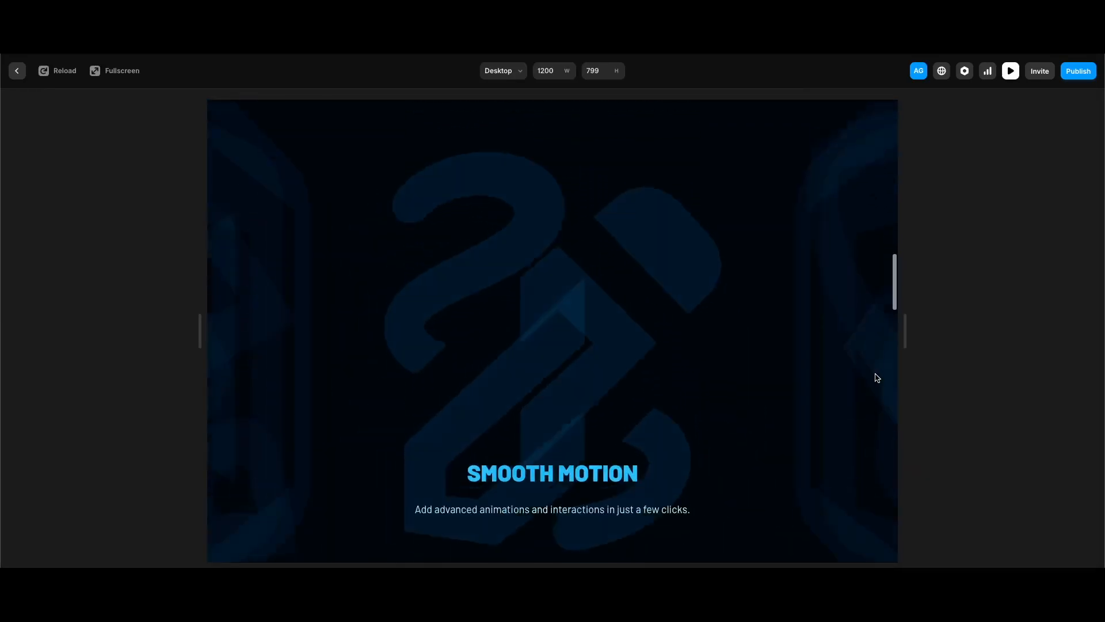
{"action": "scroll", "coordinate": [877, 377], "scroll_direction": "down", "scroll_amount": 5}
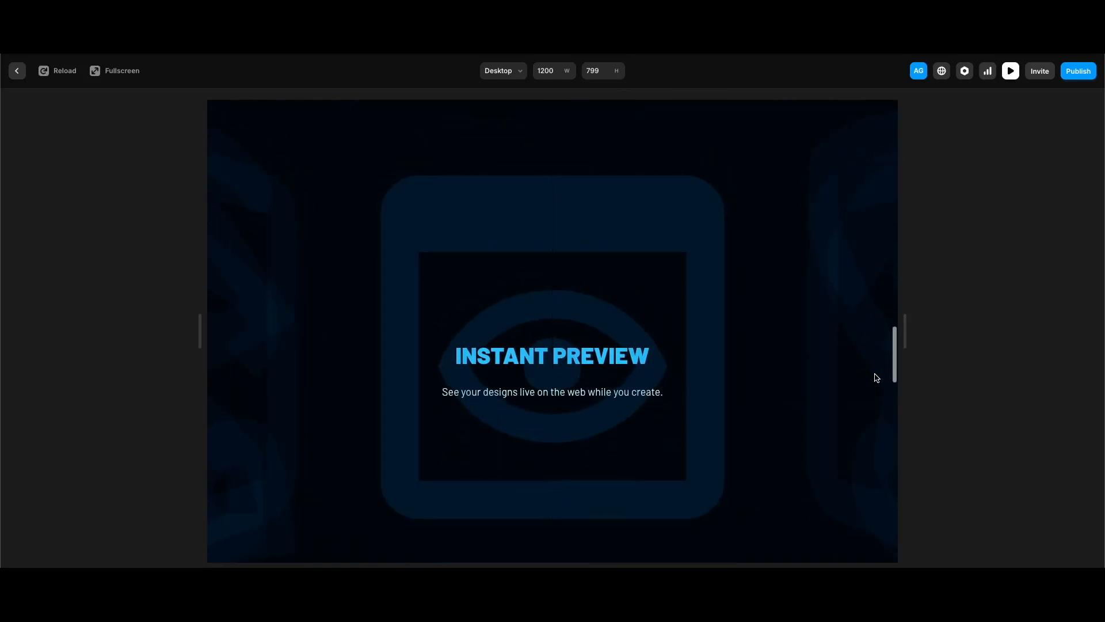
{"action": "scroll", "coordinate": [877, 377], "scroll_direction": "up", "scroll_amount": 3}
{"action": "scroll", "coordinate": [877, 377], "scroll_direction": "down", "scroll_amount": 3}
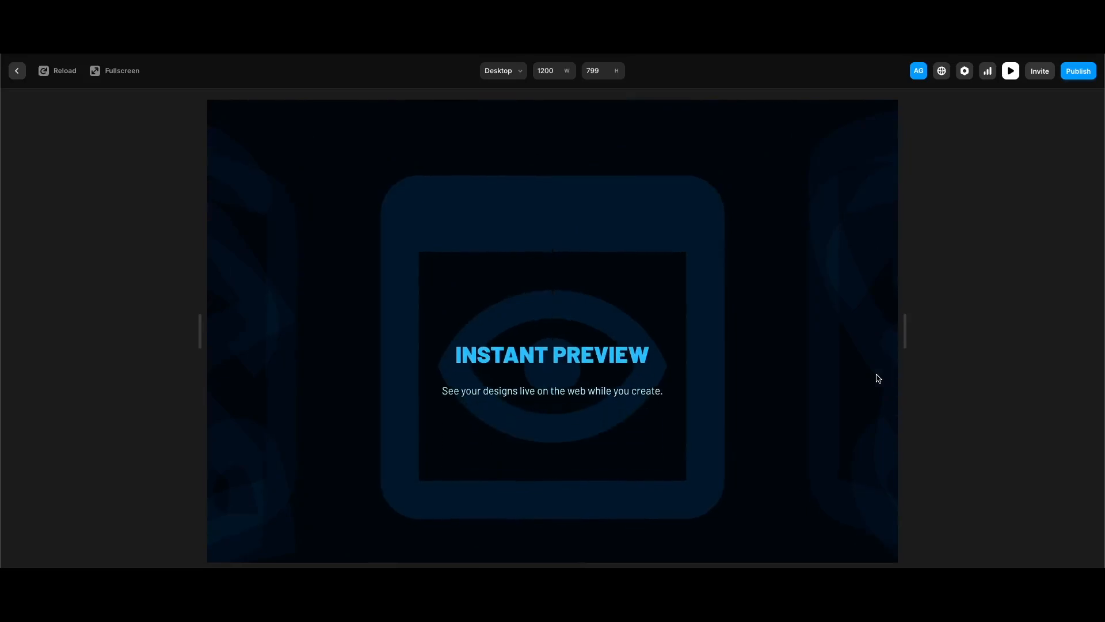
{"action": "scroll", "coordinate": [877, 378], "scroll_direction": "down", "scroll_amount": 5}
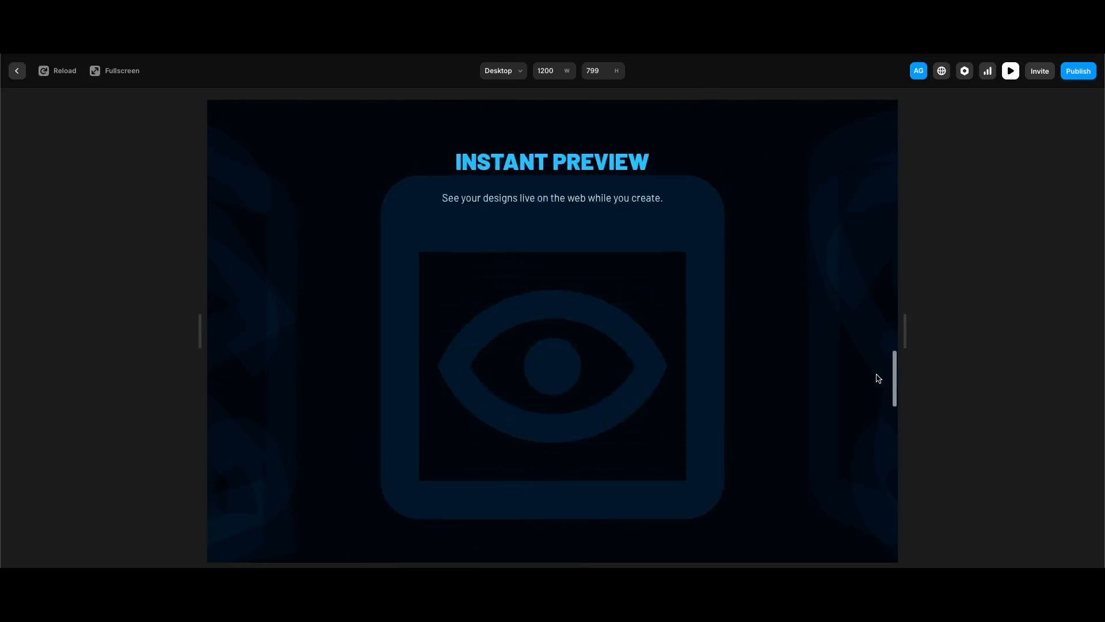
{"action": "scroll", "coordinate": [878, 378], "scroll_direction": "down", "scroll_amount": 5}
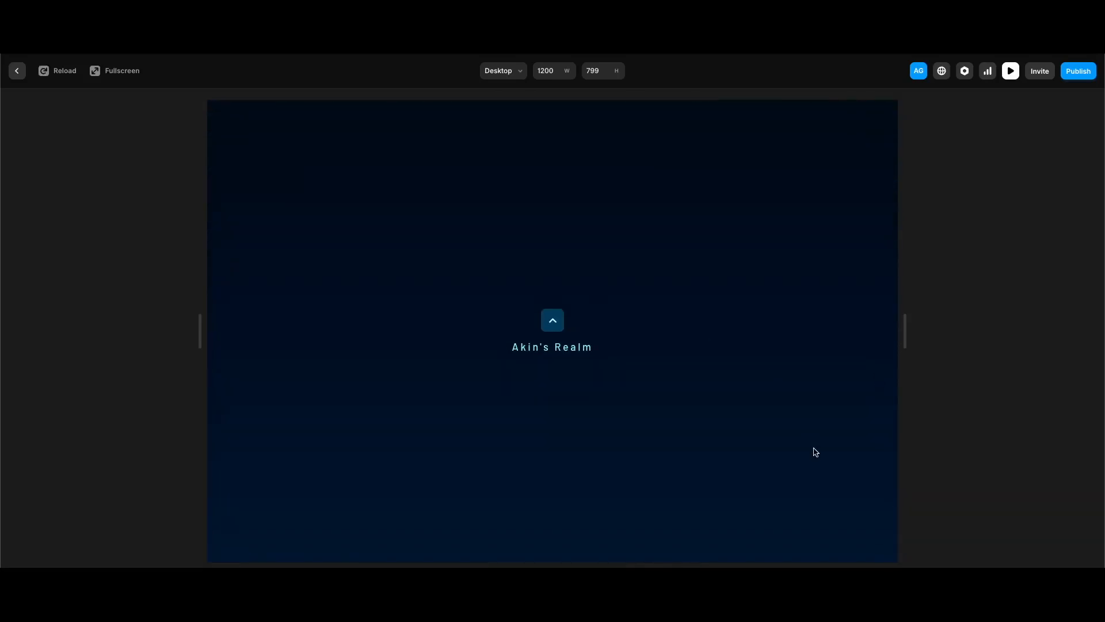
{"action": "left_click", "coordinate": [553, 321]}
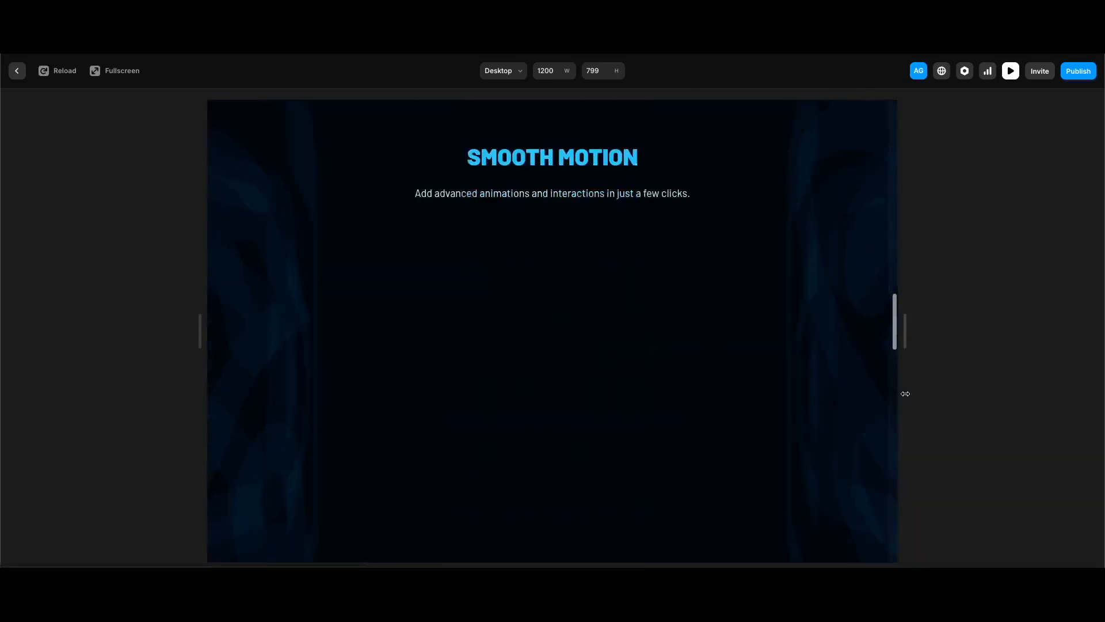